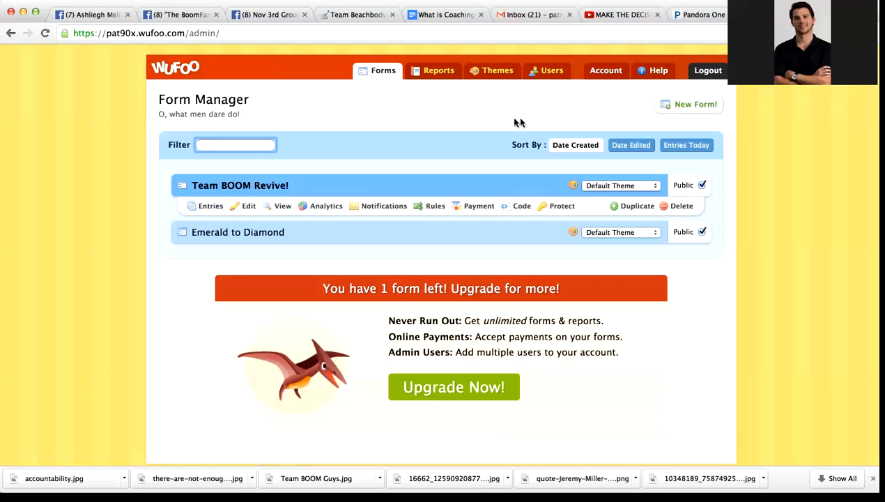
Create a new form and set its form name to "COACH BASICS"
{"action": "left_click", "coordinate": [691, 106]}
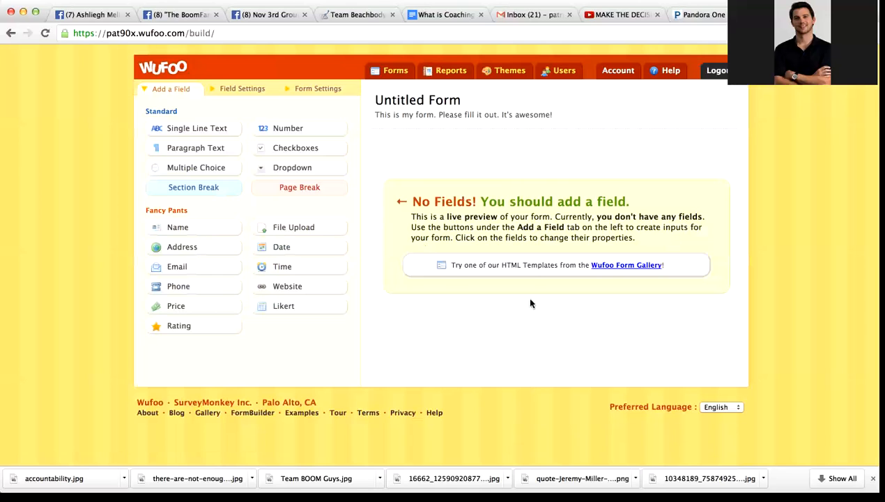
{"action": "left_click", "coordinate": [430, 103]}
{"action": "left_click", "coordinate": [311, 115]}
{"action": "double_click", "coordinate": [182, 112]}
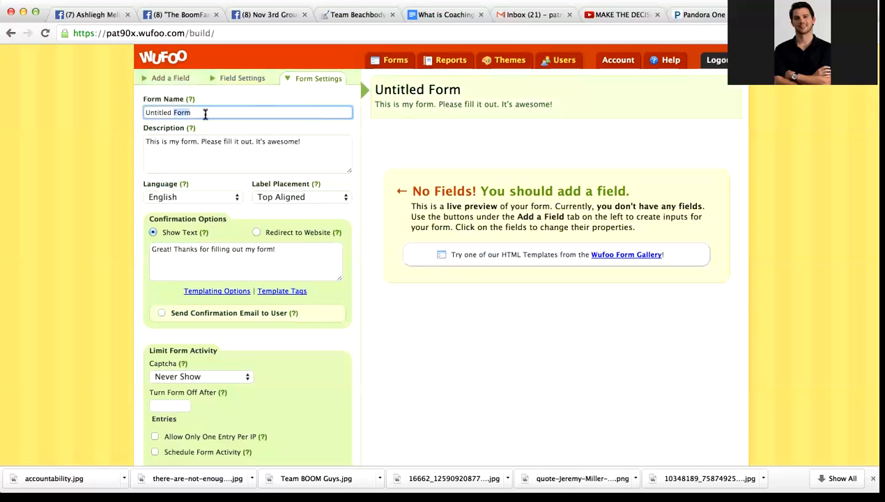
{"action": "triple_click", "coordinate": [205, 114]}
{"action": "type", "text": "COAC"}
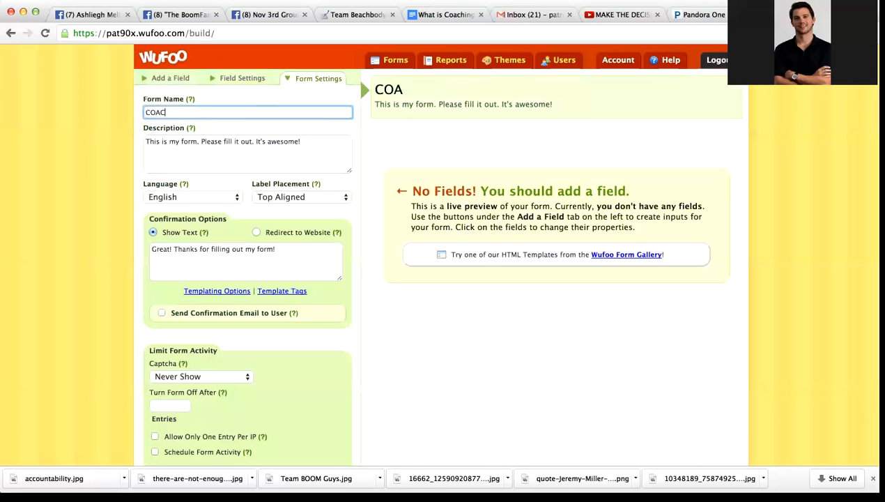
{"action": "type", "text": "H BASICS"}
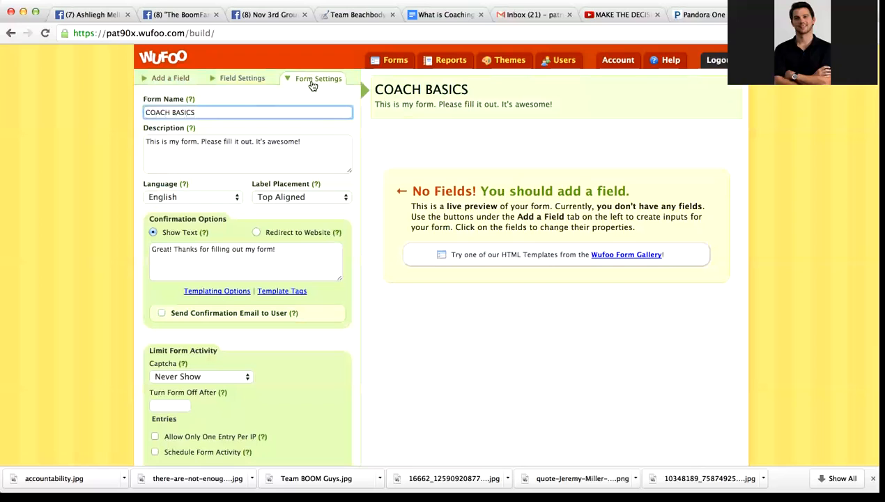
Add a Name field and a Multiple Choice field labelled "Are you willing to commit to"
{"action": "left_click", "coordinate": [169, 79]}
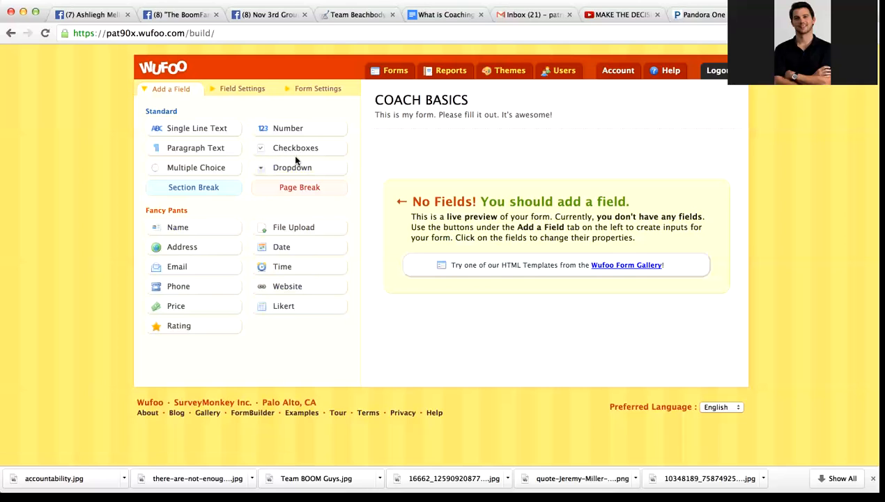
{"action": "left_click", "coordinate": [186, 233]}
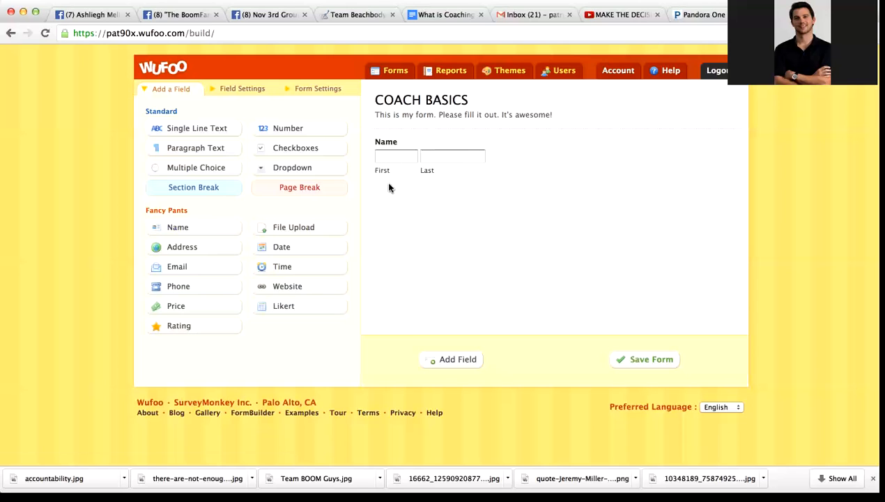
{"action": "left_click", "coordinate": [183, 171]}
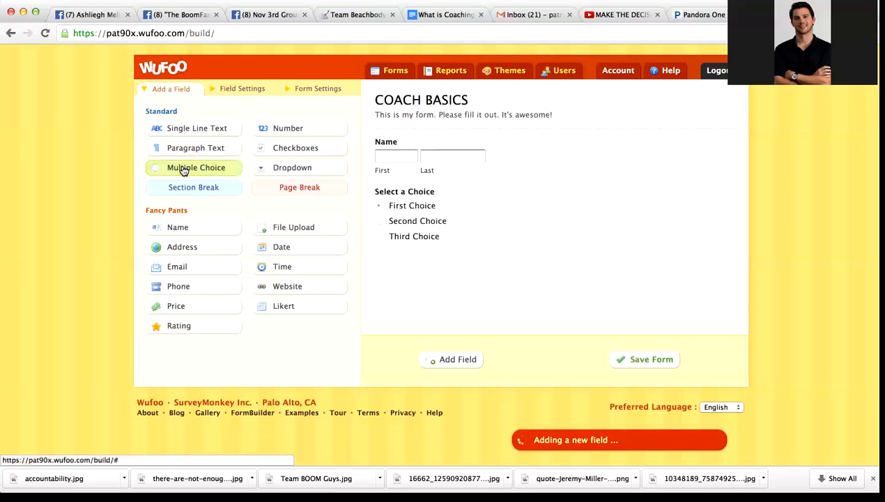
{"action": "left_click", "coordinate": [404, 210]}
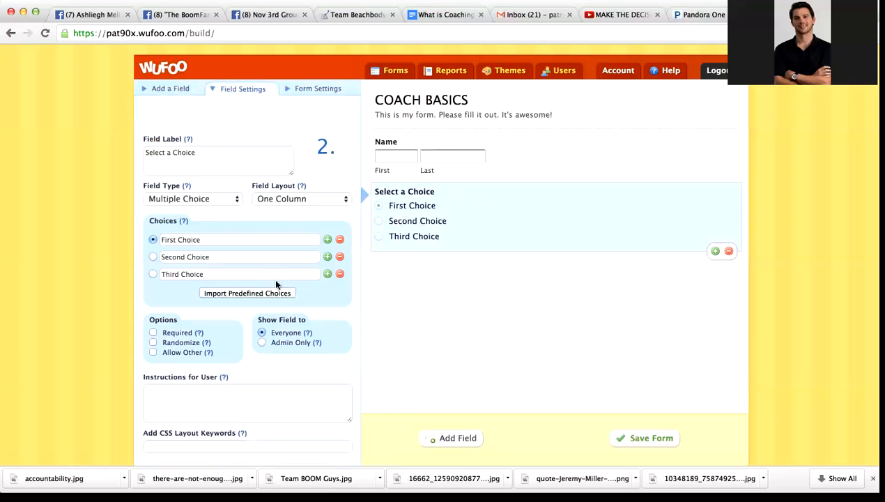
{"action": "left_click_drag", "start_coordinate": [202, 153], "coordinate": [138, 152]}
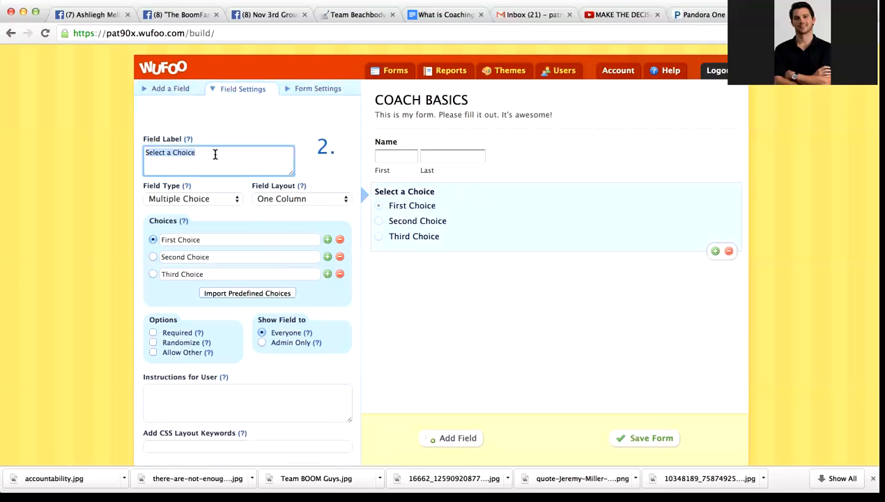
{"action": "type", "text": "Are you willing to"}
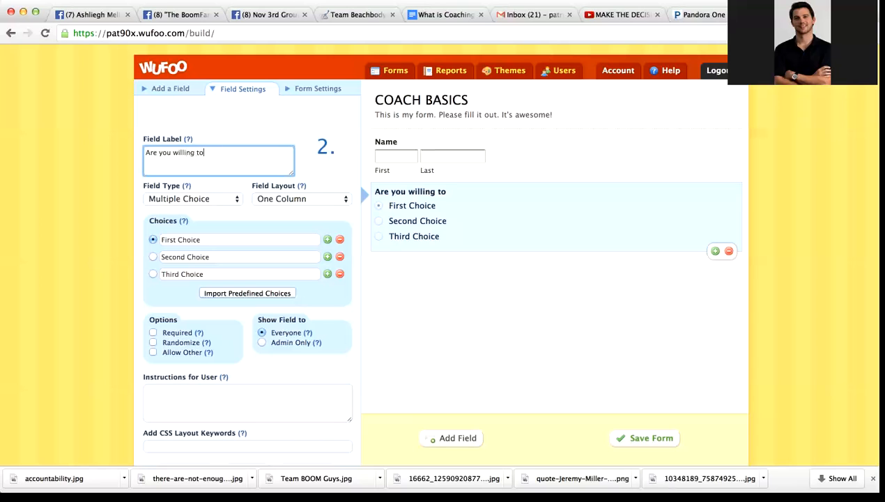
{"action": "type", "text": " commit to"}
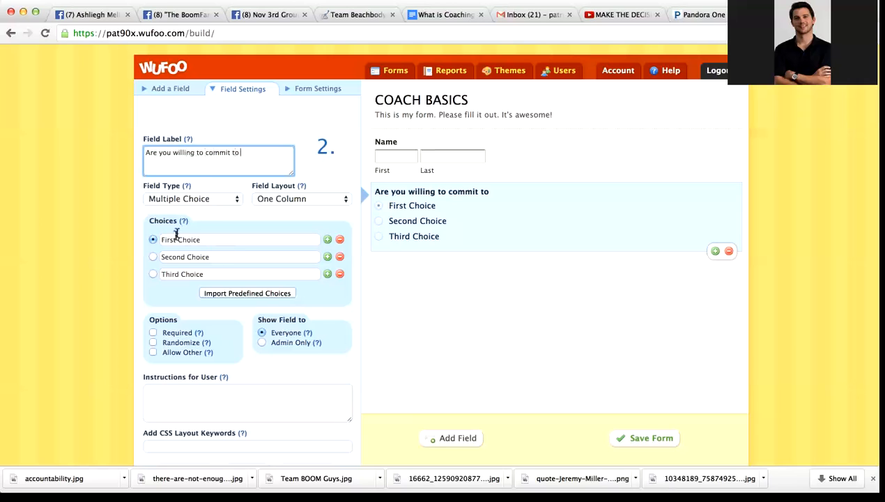
Set the multiple-choice question's options to YES and NO, remove the third choice, and make the field required
{"action": "left_click", "coordinate": [206, 240]}
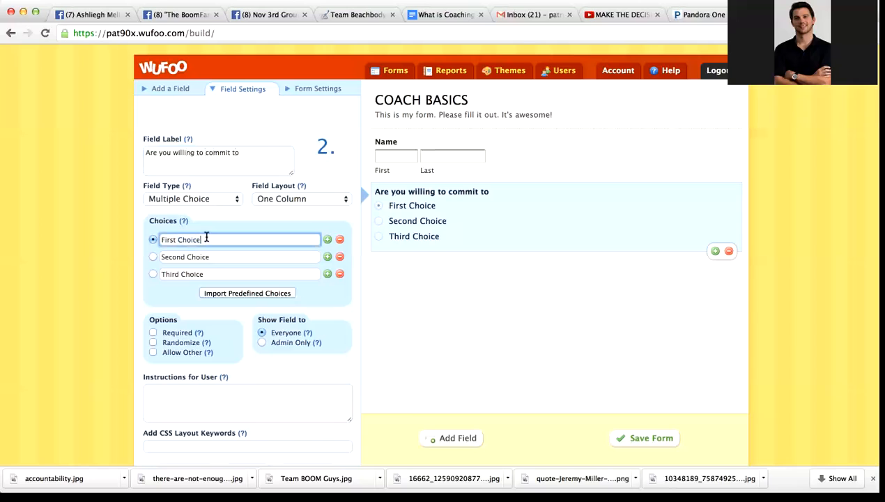
{"action": "type", "text": "YES"}
{"action": "double_click", "coordinate": [222, 256]}
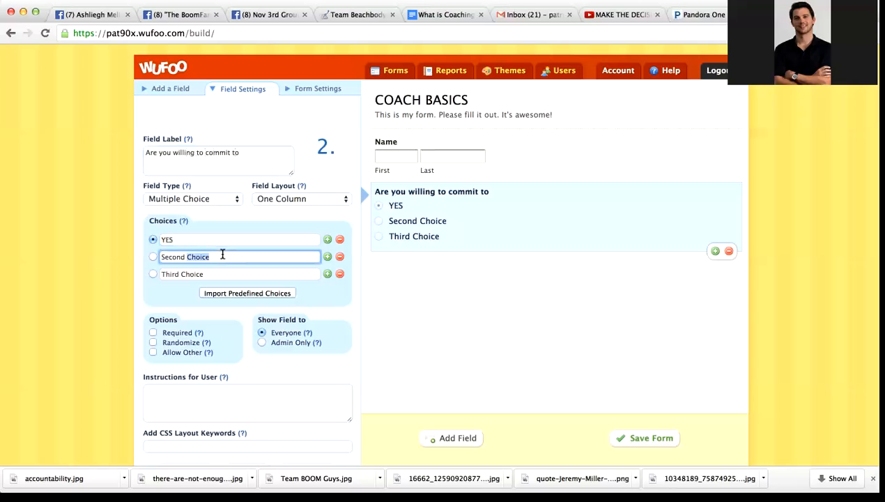
{"action": "triple_click", "coordinate": [222, 256]}
{"action": "type", "text": "NO"}
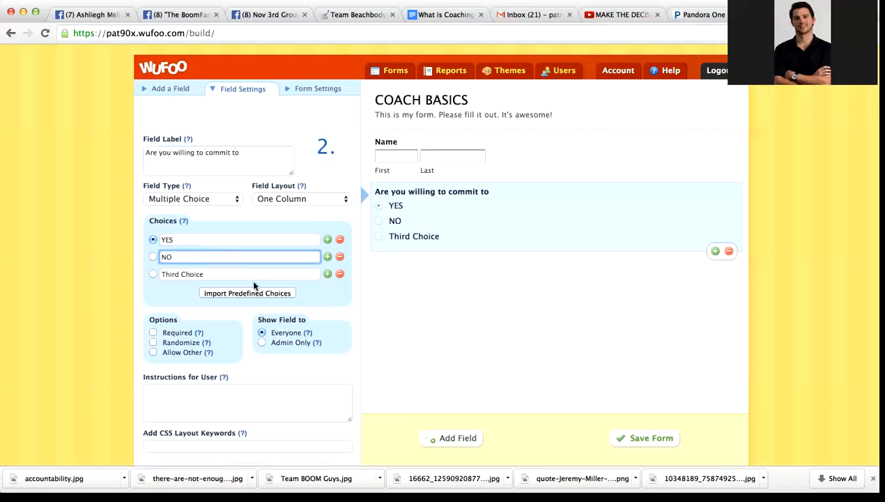
{"action": "left_click", "coordinate": [339, 274]}
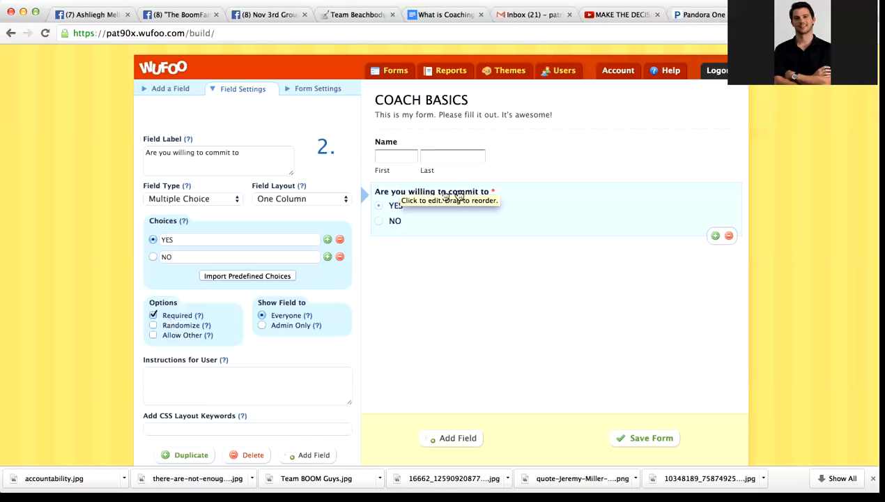
Add a Single Line Text field labelled "How long" and make it required
{"action": "left_click", "coordinate": [161, 92]}
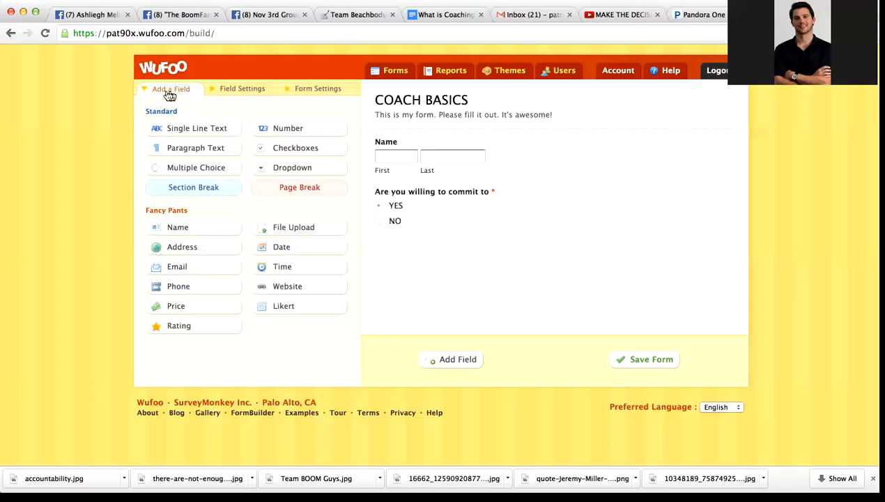
{"action": "left_click", "coordinate": [190, 132]}
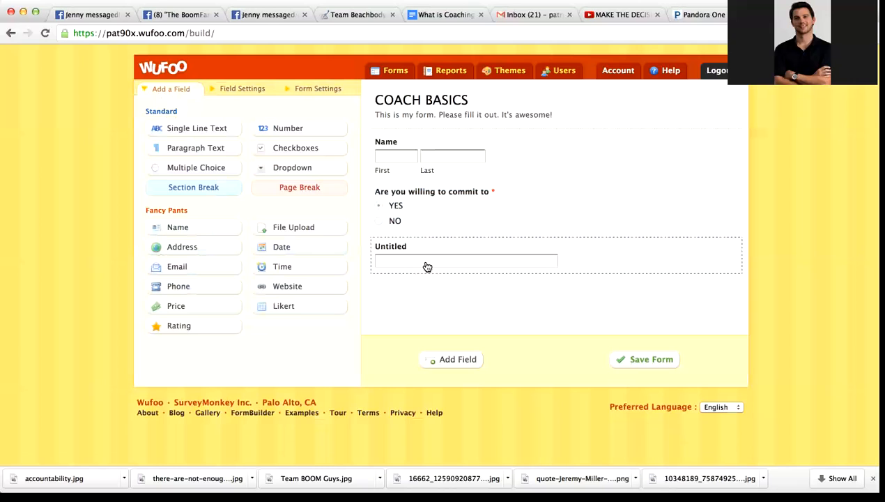
{"action": "left_click", "coordinate": [464, 257]}
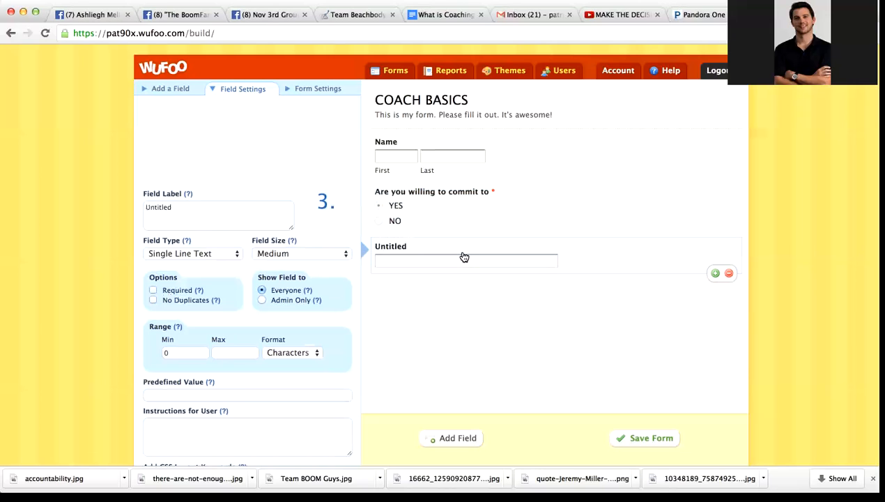
{"action": "left_click", "coordinate": [242, 212]}
{"action": "double_click", "coordinate": [242, 212]}
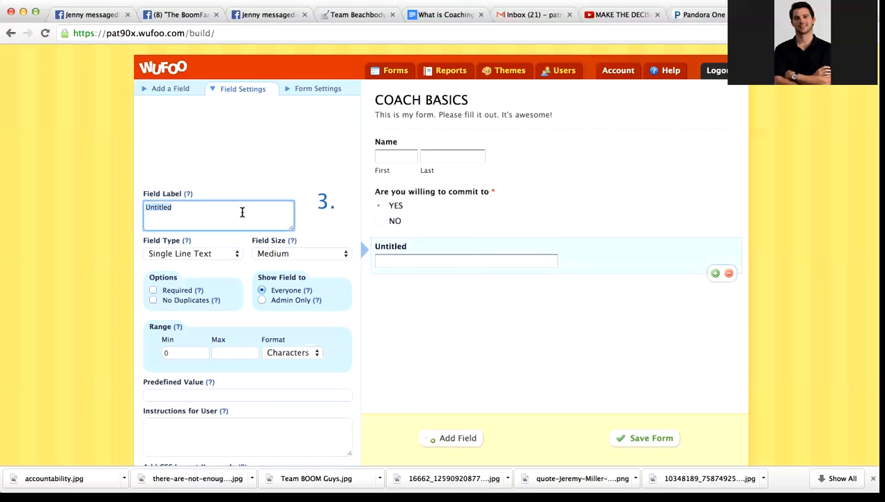
{"action": "type", "text": "H"}
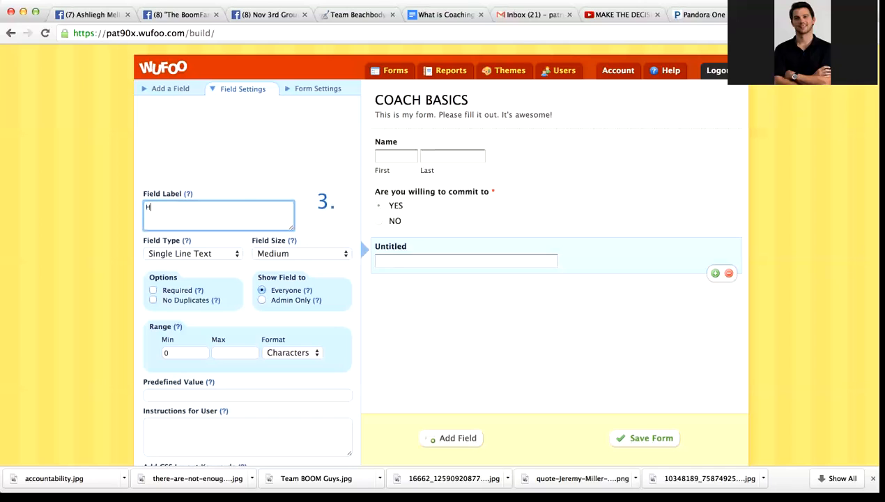
{"action": "type", "text": "ow long"}
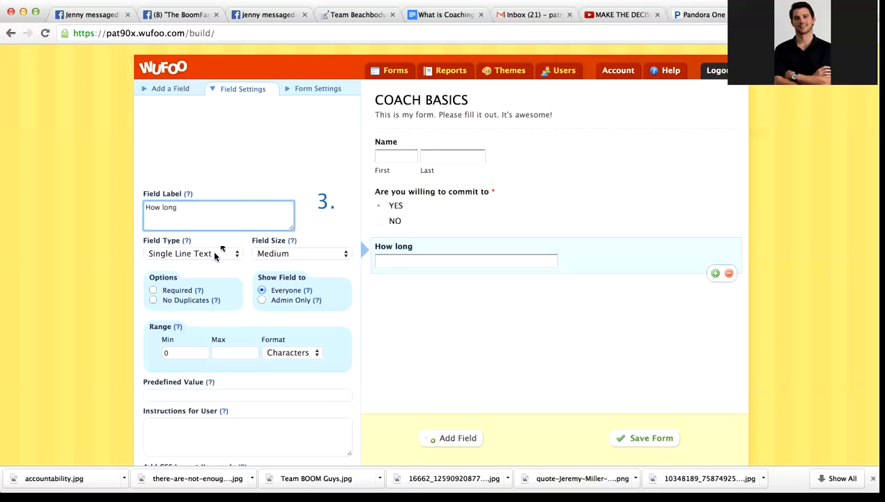
{"action": "left_click", "coordinate": [153, 291]}
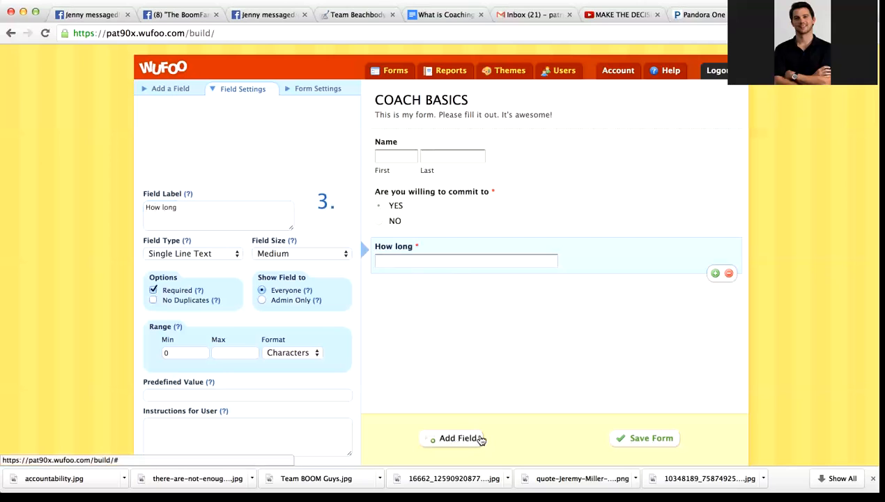
Add a Paragraph Text field labelled "ffkjfkljdf" and make it required
{"action": "left_click", "coordinate": [171, 91]}
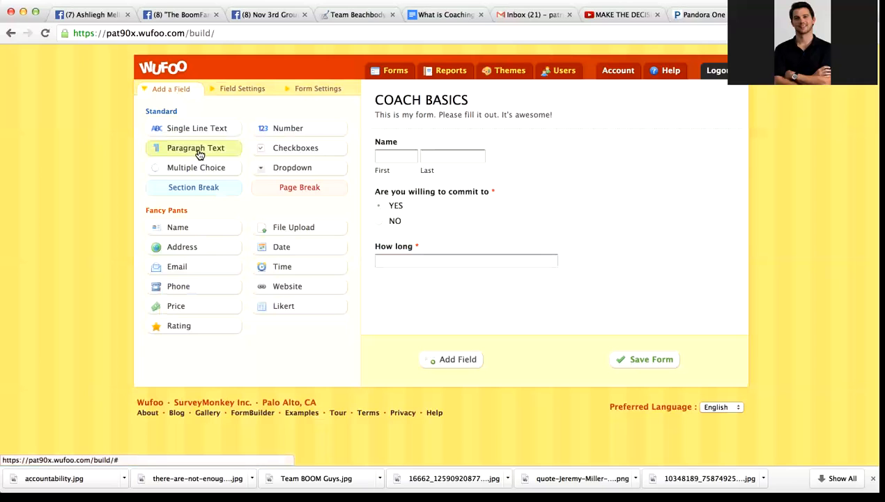
{"action": "left_click", "coordinate": [200, 154]}
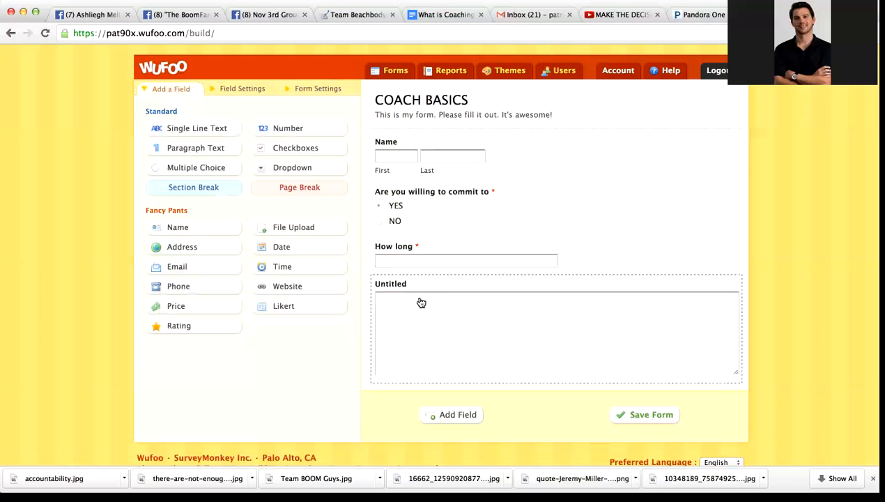
{"action": "left_click", "coordinate": [421, 302]}
{"action": "left_click_drag", "start_coordinate": [189, 244], "coordinate": [145, 246]}
{"action": "type", "text": "ffkjfkljdf"}
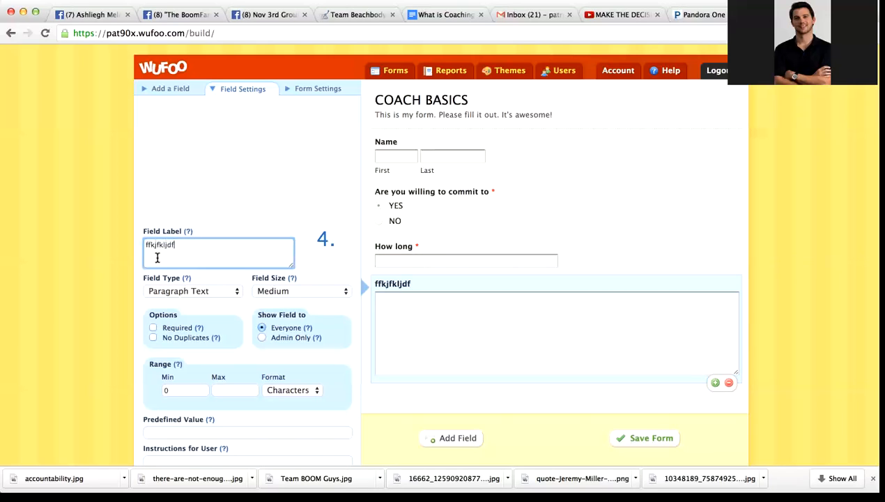
{"action": "left_click", "coordinate": [153, 328]}
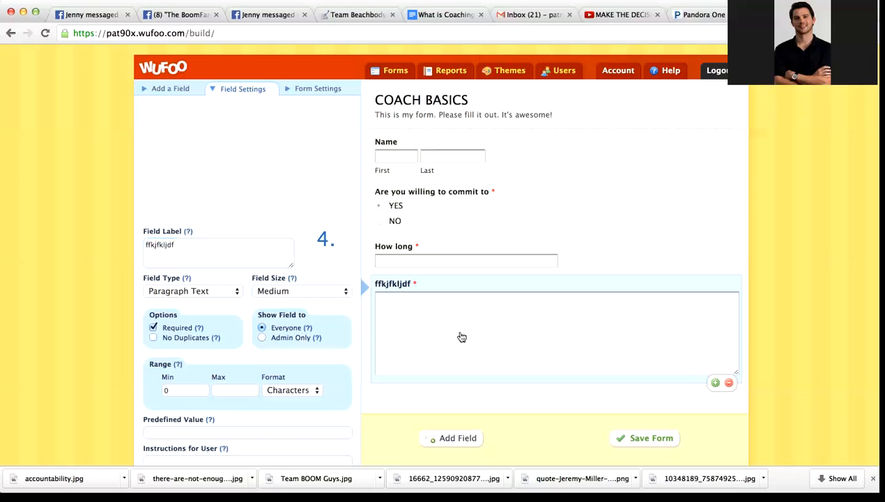
Save the form and return to the Form Manager
{"action": "left_click", "coordinate": [459, 440]}
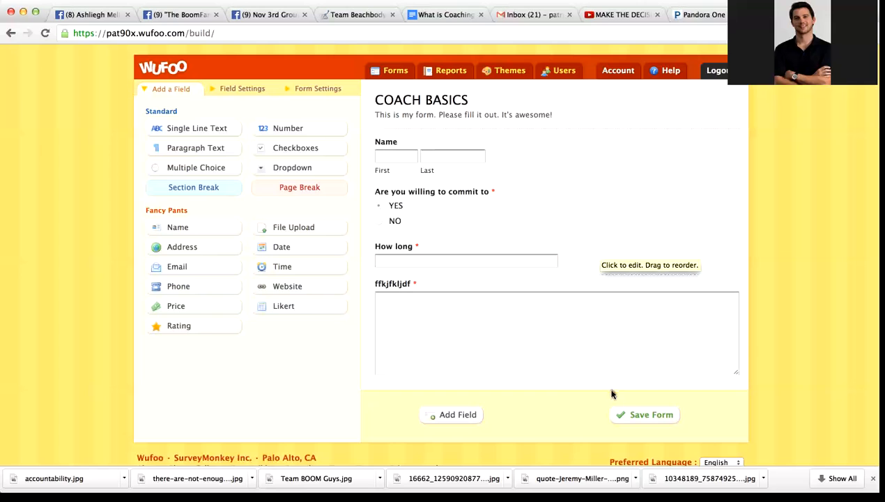
{"action": "left_click", "coordinate": [630, 417]}
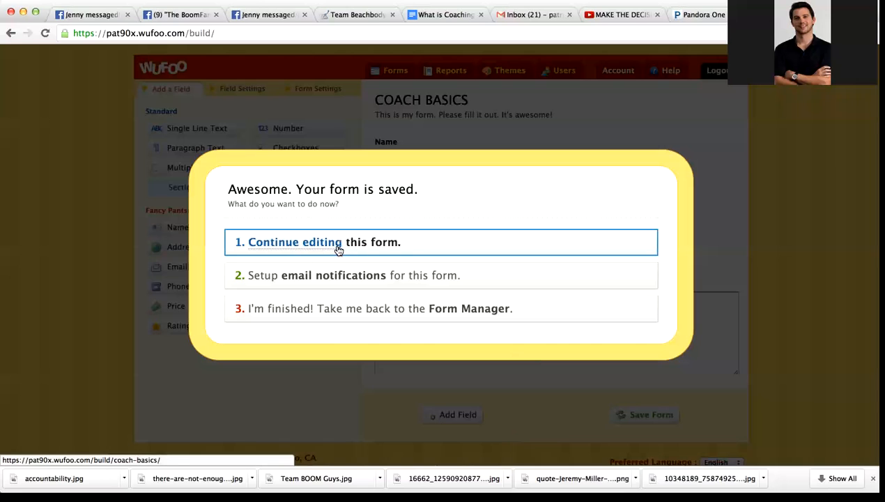
{"action": "left_click", "coordinate": [315, 308]}
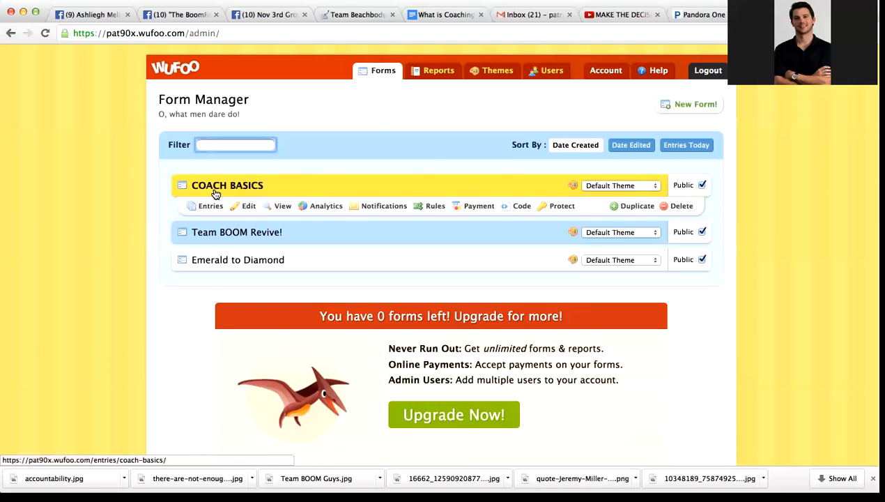
Open the sharing codes for the COACH BASICS form and select its Easy to Remember URL
{"action": "left_click", "coordinate": [508, 210]}
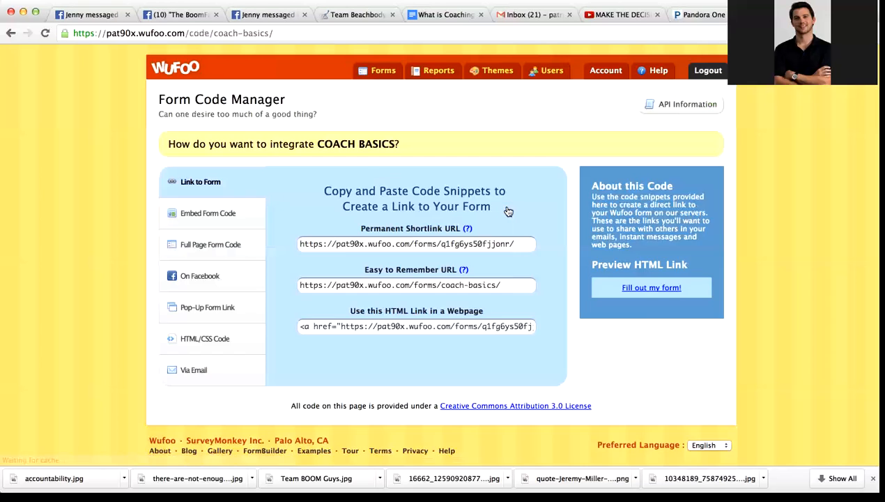
{"action": "left_click", "coordinate": [300, 284]}
{"action": "left_click_drag", "start_coordinate": [300, 285], "coordinate": [492, 288]}
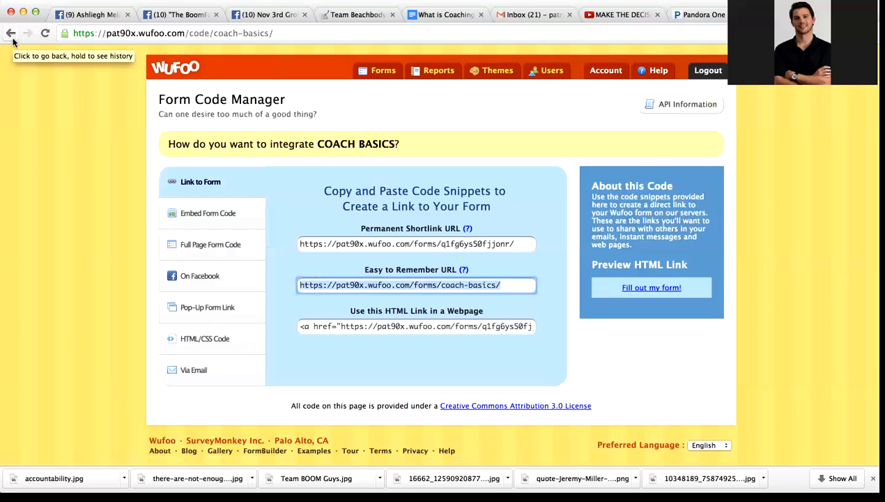
Look at the COACH BASICS notification settings and reopen the form's sharing codes
{"action": "left_click", "coordinate": [370, 70]}
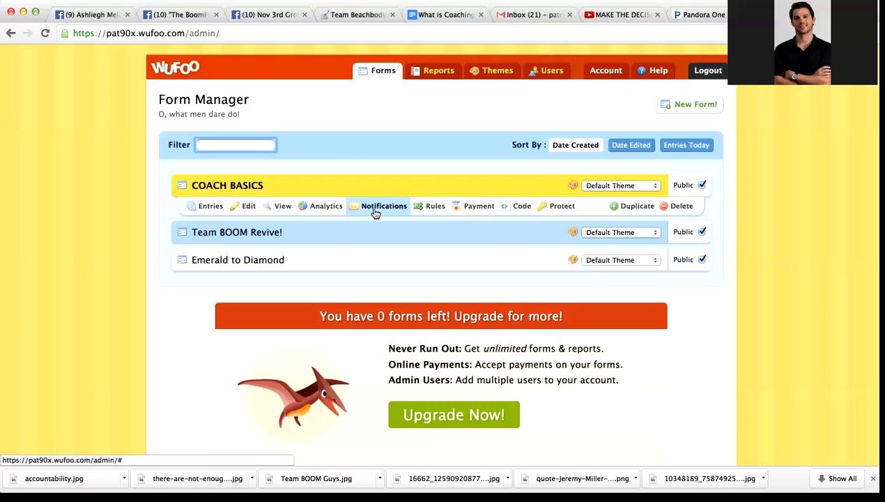
{"action": "left_click", "coordinate": [389, 207]}
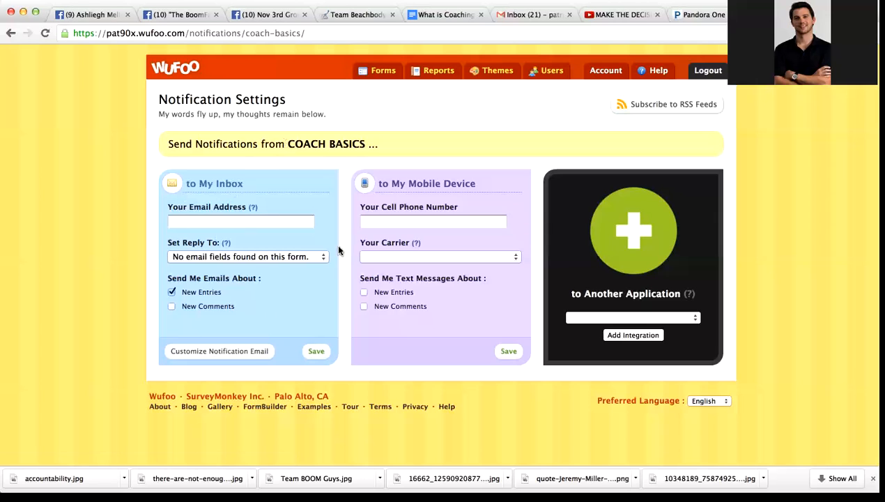
{"action": "left_click", "coordinate": [378, 78]}
{"action": "left_click", "coordinate": [522, 205]}
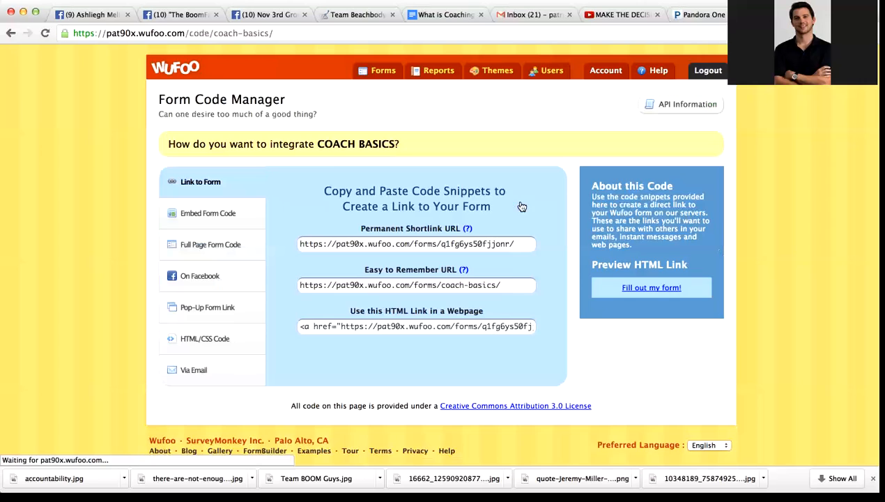